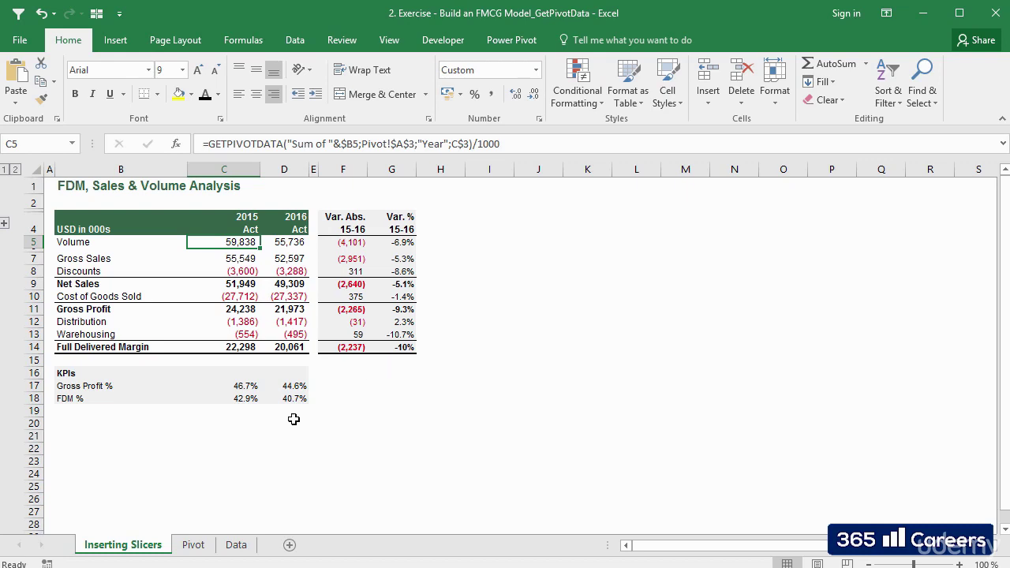
# Insert slicers for Month, Brand, Size, Pack, Client and Client Type from the pivot table on the Pivot sheet.
pyautogui.click(194, 544)
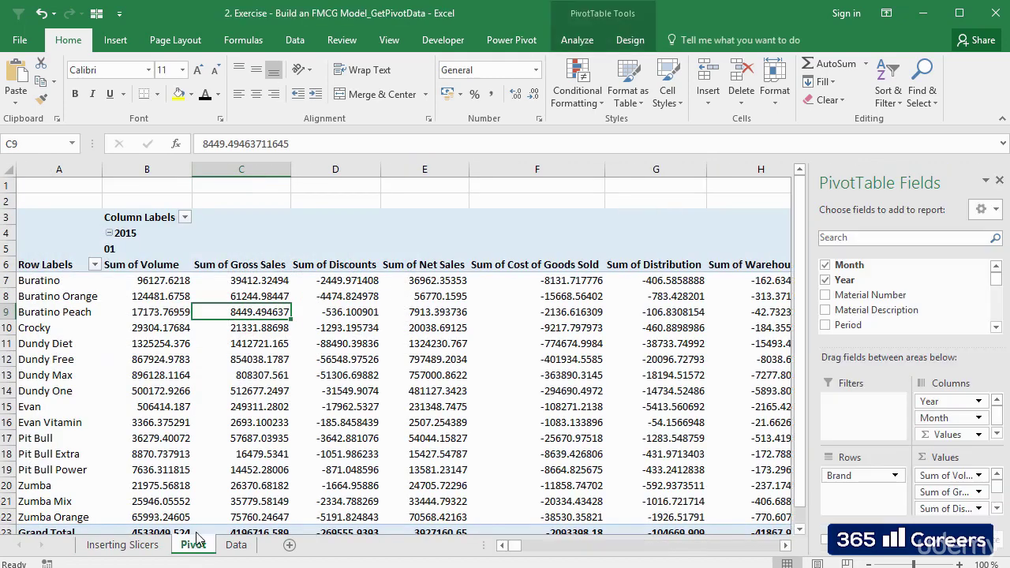
pyautogui.click(323, 329)
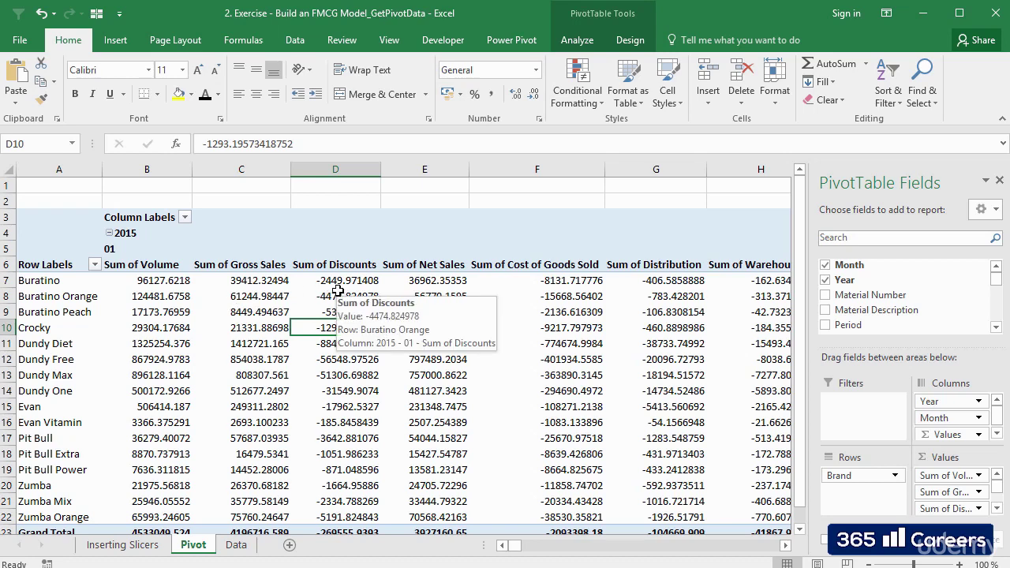
pyautogui.click(117, 40)
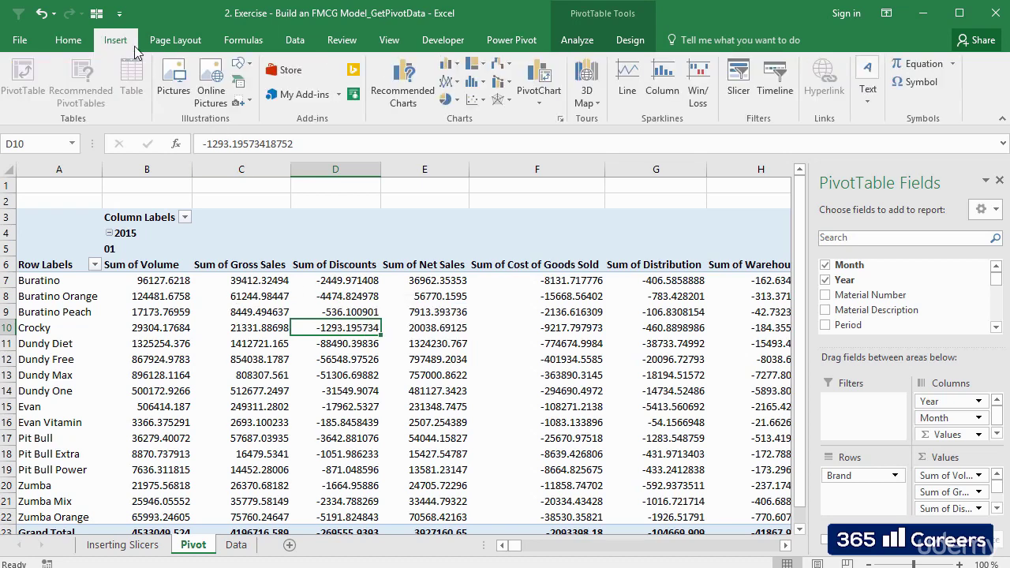
pyautogui.click(738, 92)
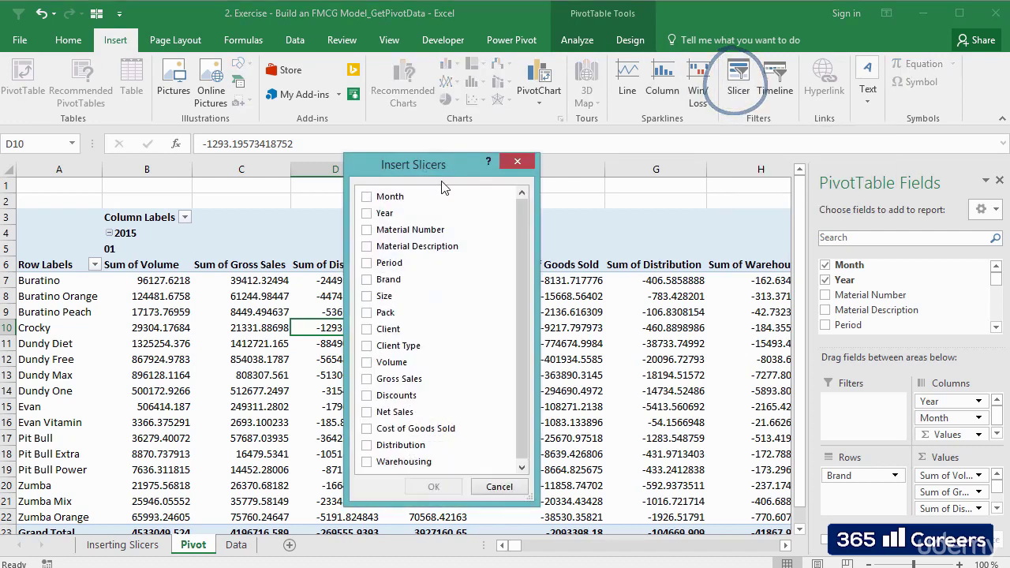
pyautogui.moveTo(421, 169); pyautogui.dragTo(398, 174)
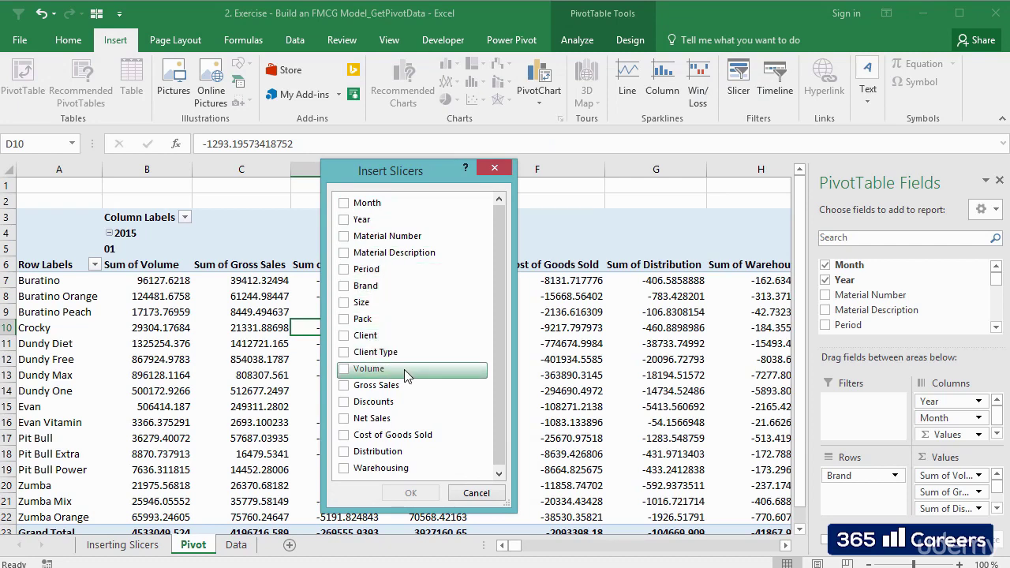
pyautogui.moveTo(501, 426); pyautogui.dragTo(500, 438)
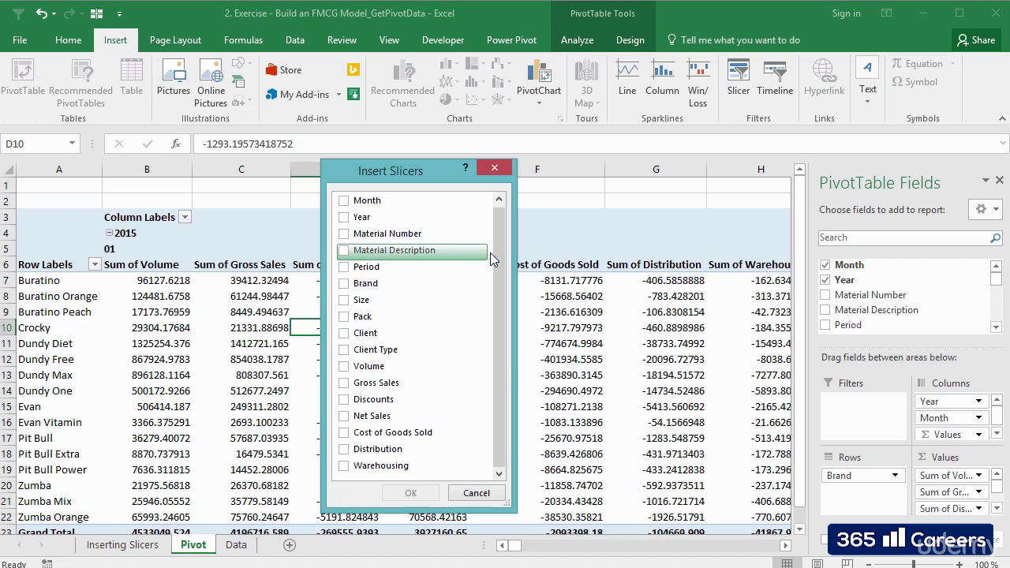
pyautogui.moveTo(499, 253); pyautogui.dragTo(496, 244)
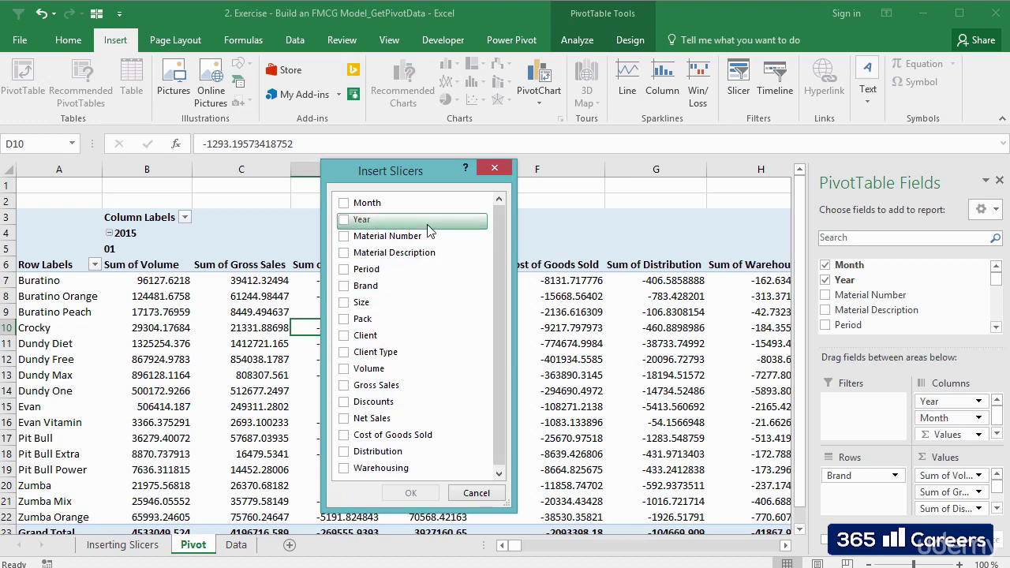
pyautogui.click(345, 205)
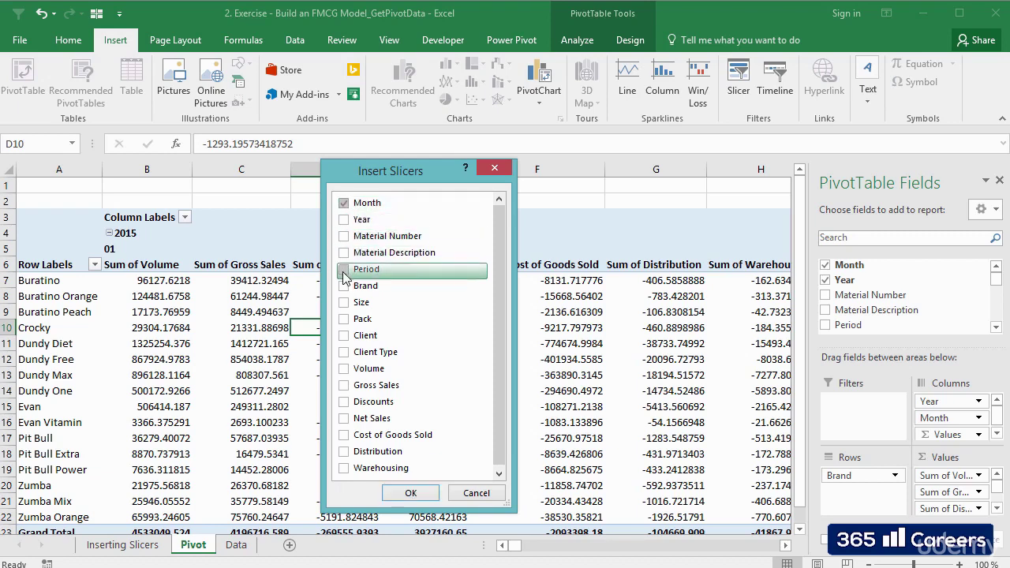
pyautogui.click(345, 303)
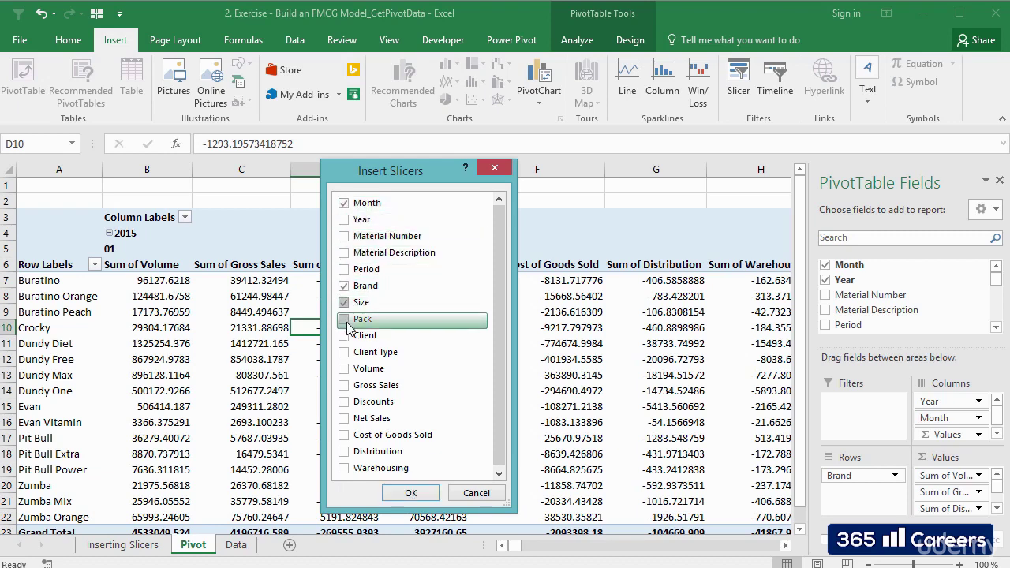
pyautogui.click(350, 324)
pyautogui.click(348, 339)
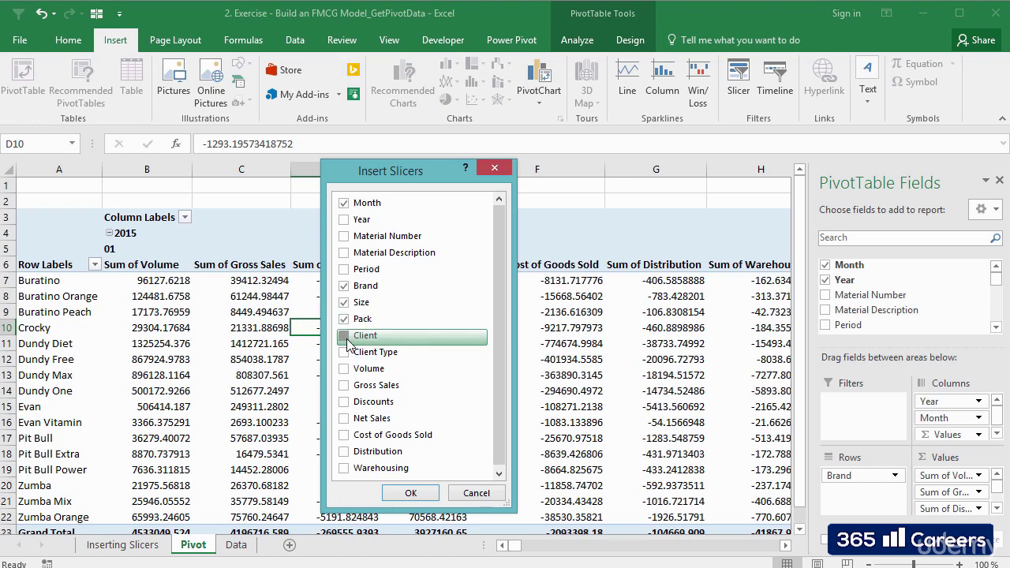
pyautogui.click(347, 354)
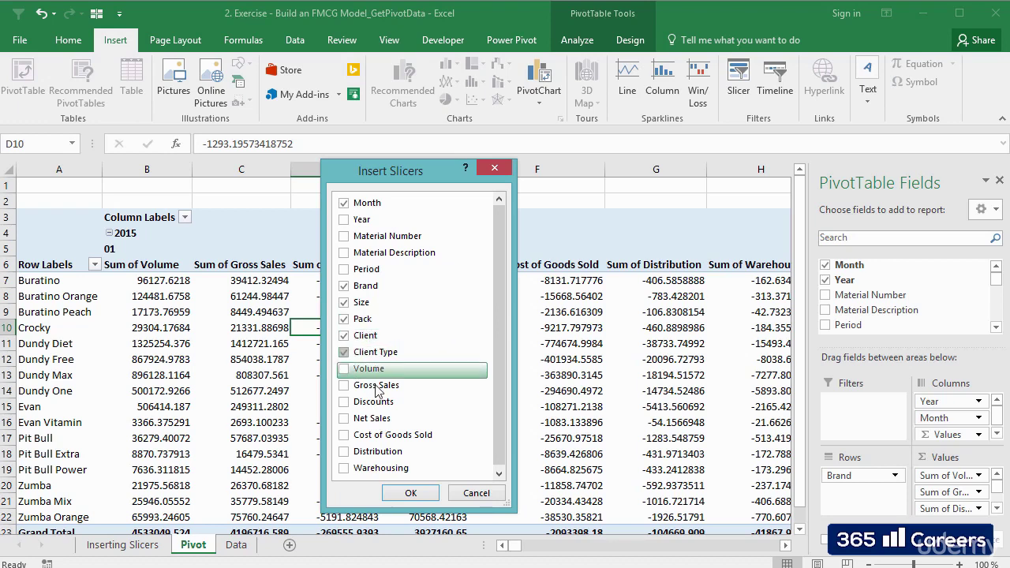
pyautogui.click(411, 493)
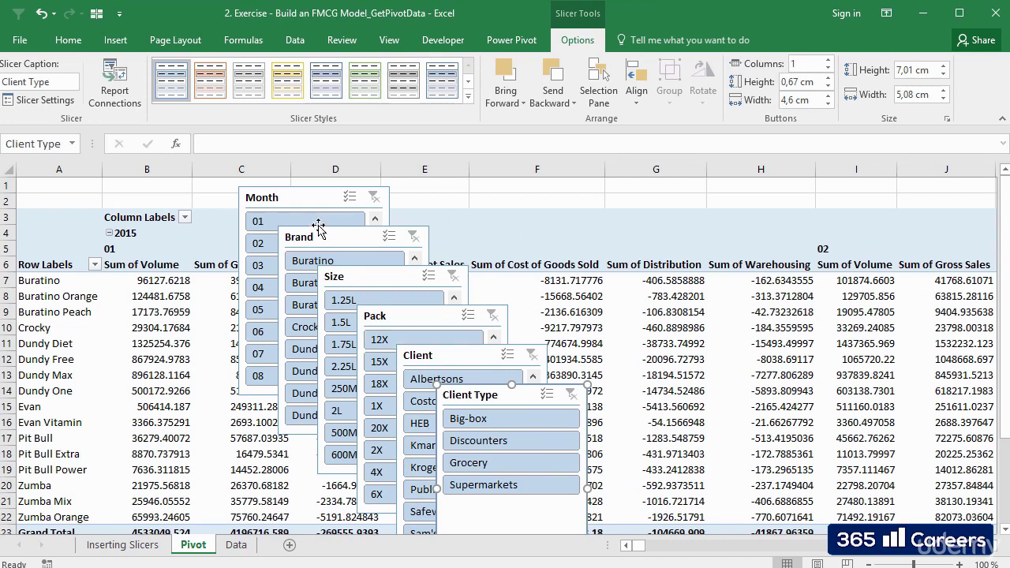
# Move all six slicers together from the Pivot sheet to the Inserting Slicers sheet by cutting and pasting them.
pyautogui.click(306, 200)
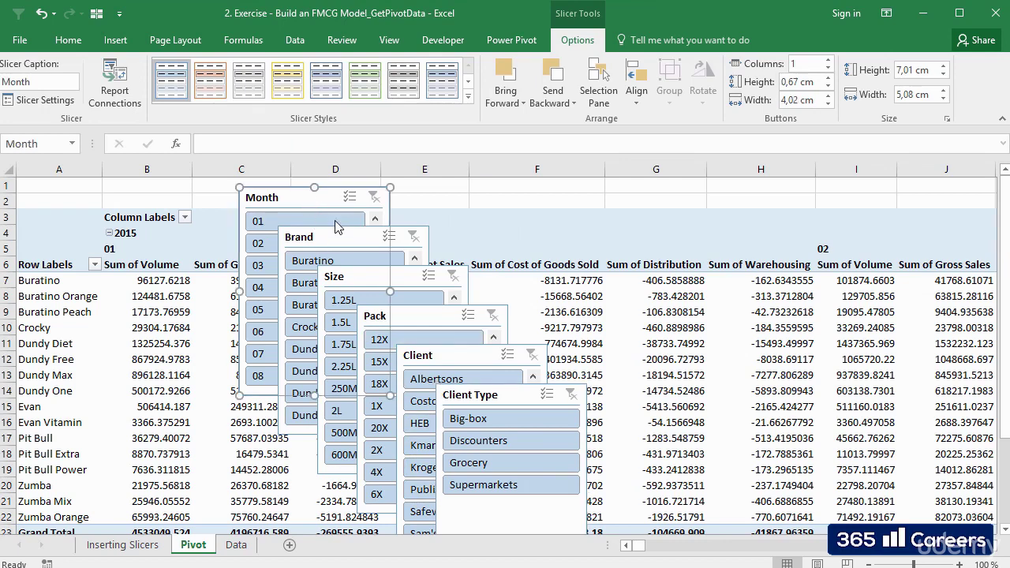
pyautogui.keyDown('ctrl'); pyautogui.click(401, 250); pyautogui.keyUp('ctrl')
pyautogui.keyDown('ctrl'); pyautogui.click(442, 282); pyautogui.keyUp('ctrl')
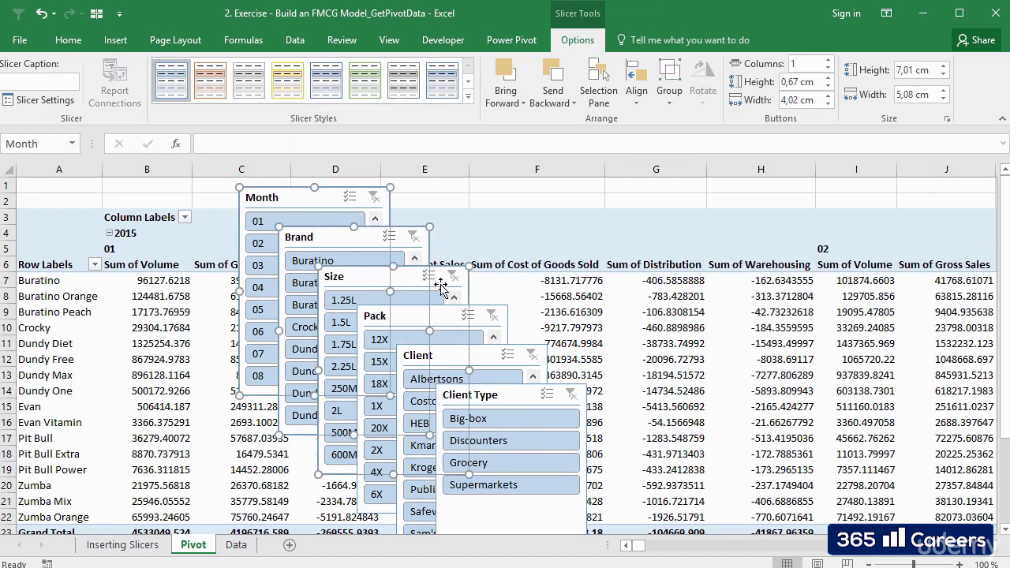
pyautogui.keyDown('ctrl'); pyautogui.click(478, 326); pyautogui.keyUp('ctrl')
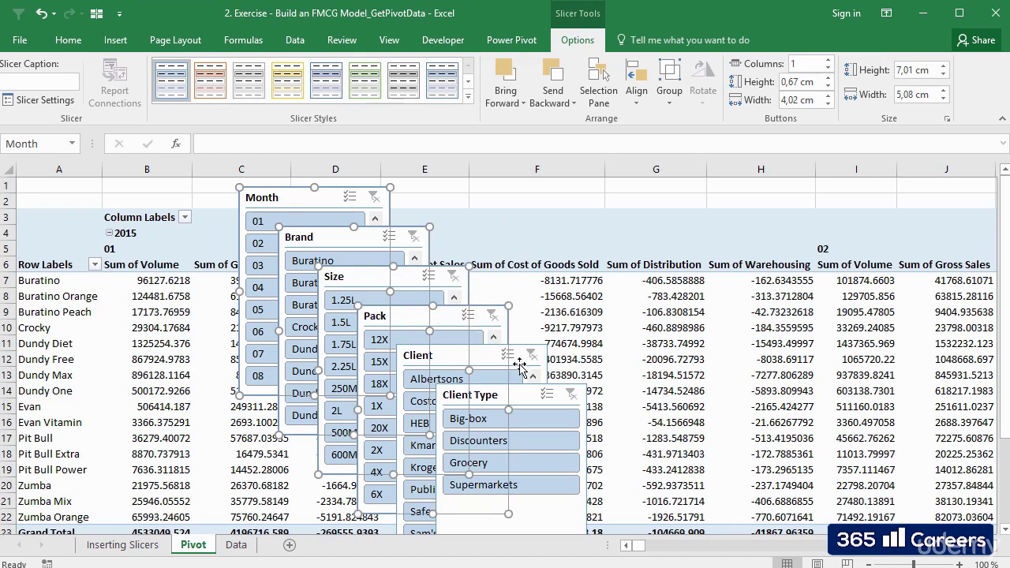
pyautogui.keyDown('ctrl'); pyautogui.click(519, 362); pyautogui.keyUp('ctrl')
pyautogui.keyDown('ctrl'); pyautogui.click(555, 405); pyautogui.keyUp('ctrl')
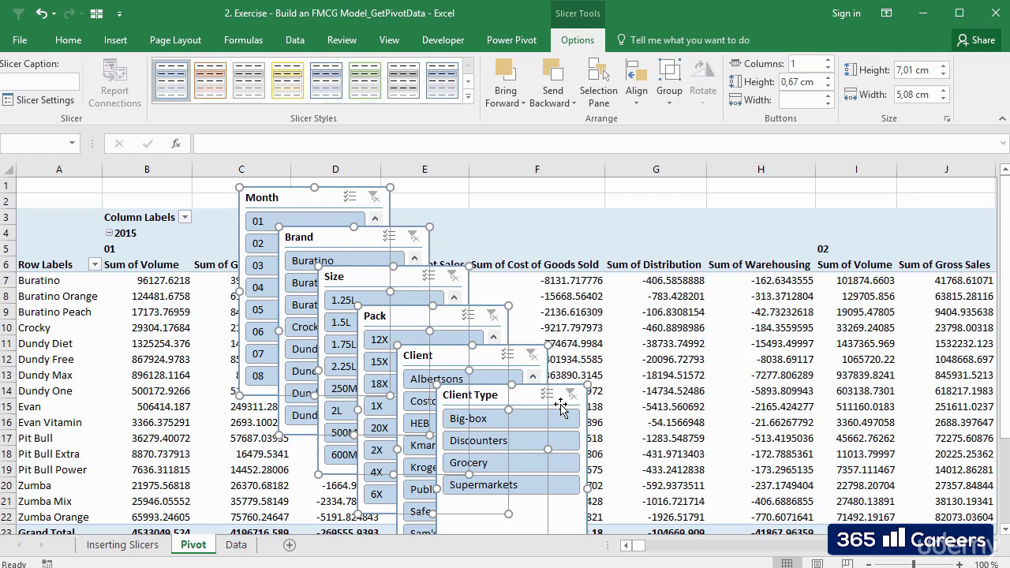
pyautogui.press('Delete')
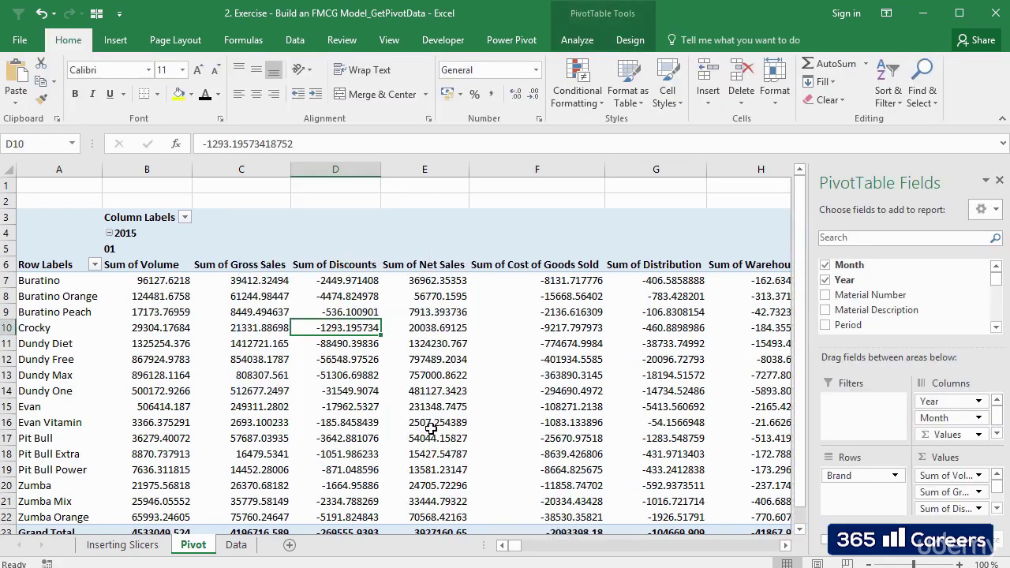
pyautogui.click(158, 546)
pyautogui.hotkey('ctrl', 'v')
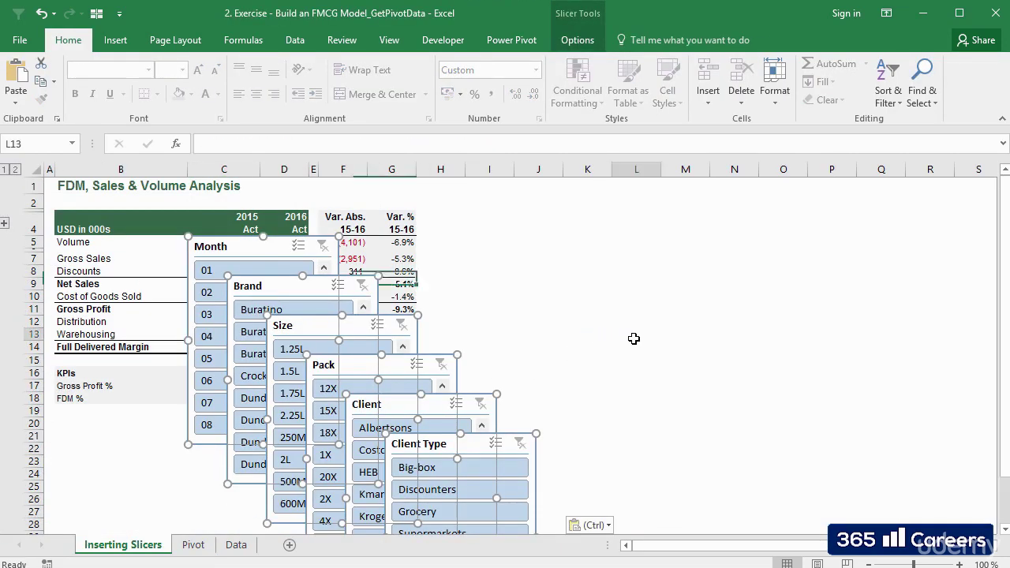
# Arrange the Month, Brand and Size slicers in a row beside the table, starting at column I, each shortened to five visible items.
pyautogui.click(634, 339)
pyautogui.click(259, 246)
pyautogui.moveTo(289, 248); pyautogui.dragTo(588, 209)
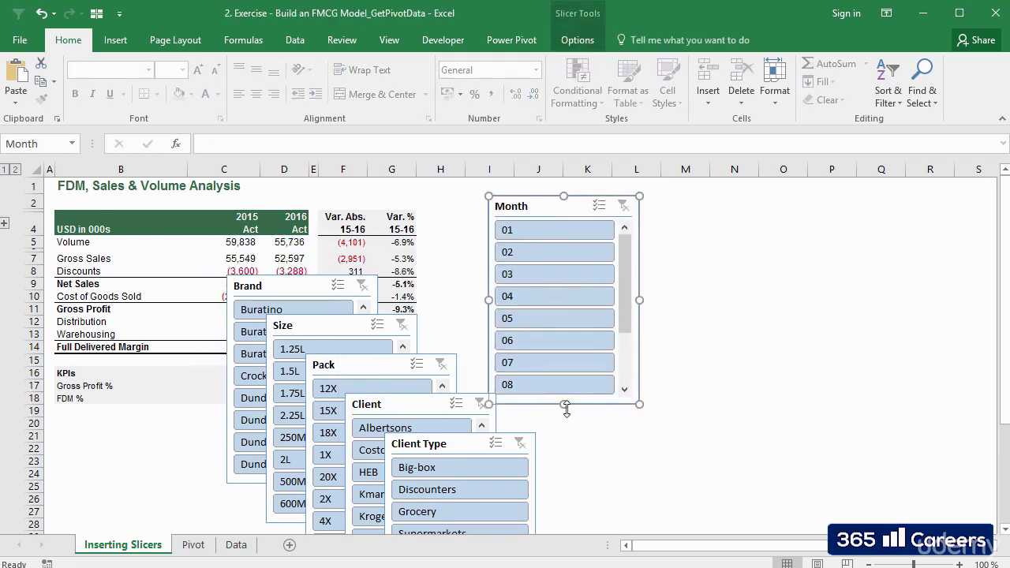
pyautogui.moveTo(565, 409); pyautogui.dragTo(550, 334)
pyautogui.moveTo(279, 286); pyautogui.dragTo(700, 207)
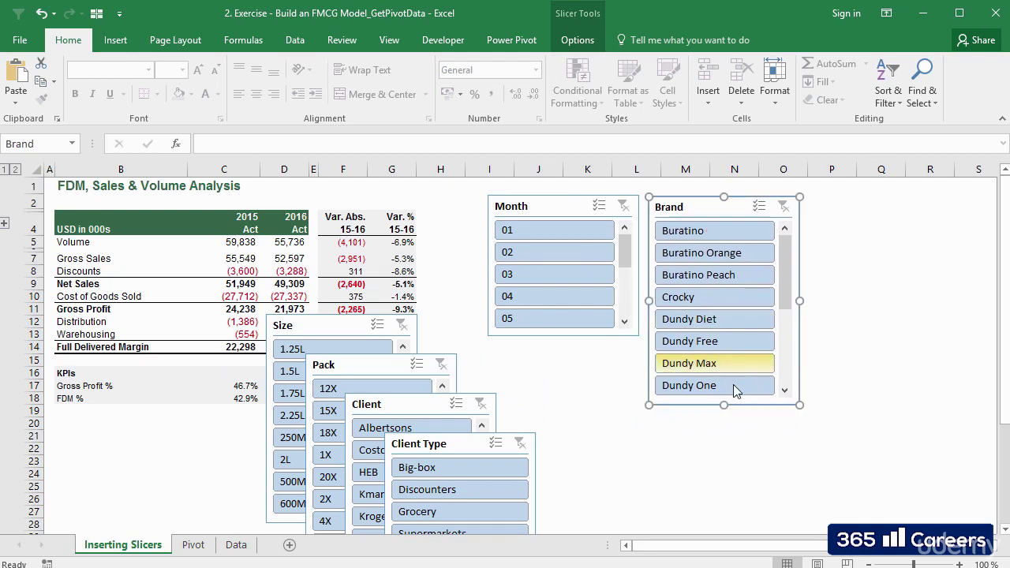
pyautogui.moveTo(728, 386); pyautogui.dragTo(714, 337)
pyautogui.moveTo(385, 313); pyautogui.dragTo(857, 206)
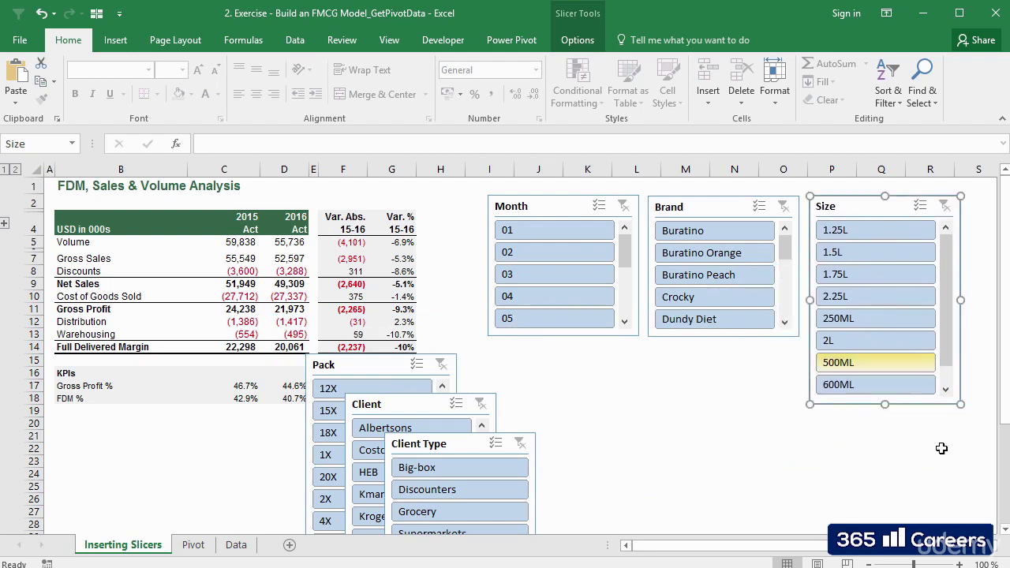
pyautogui.moveTo(882, 398); pyautogui.dragTo(877, 337)
# Place the Pack, Client and Client Type slicers in a second row beneath the Month, Brand and Size slicers.
pyautogui.moveTo(385, 364); pyautogui.dragTo(553, 360)
pyautogui.moveTo(397, 405); pyautogui.dragTo(703, 357)
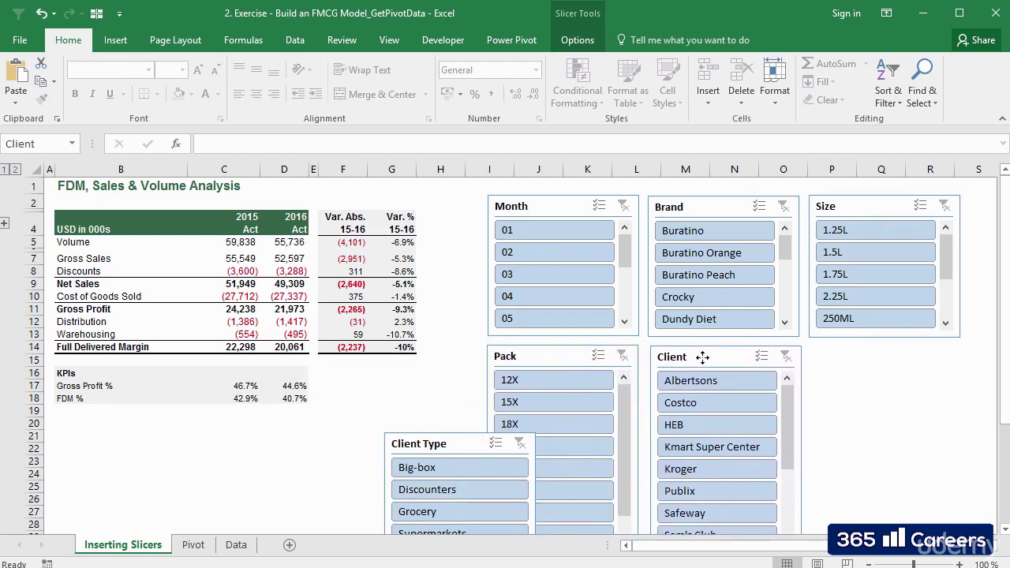
pyautogui.moveTo(442, 444); pyautogui.dragTo(871, 357)
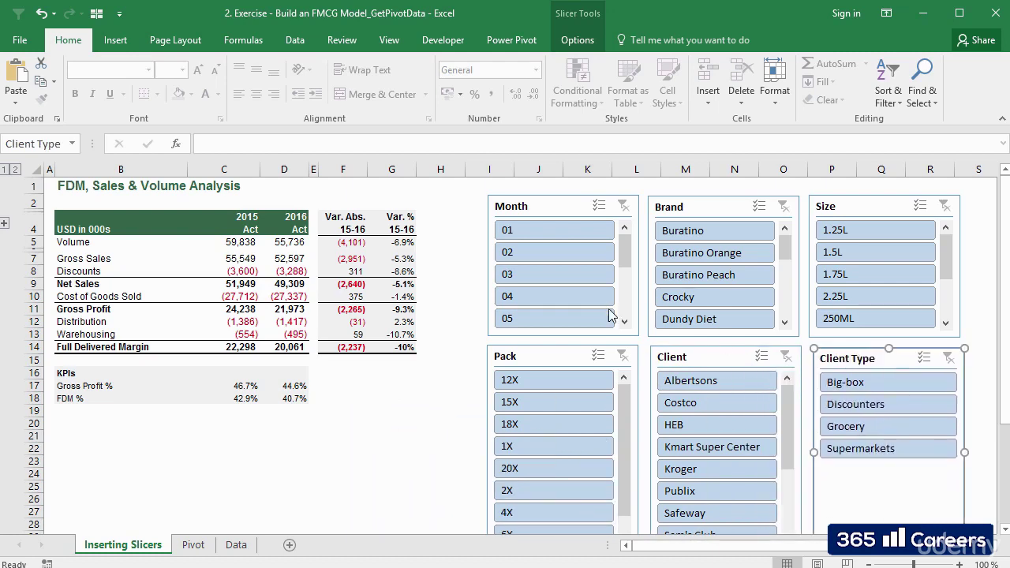
# Select all six slicers and shift them together closer to the variance table, starting at column H.
pyautogui.keyDown('ctrl'); pyautogui.click(553, 206); pyautogui.keyUp('ctrl')
pyautogui.keyDown('ctrl'); pyautogui.click(705, 206); pyautogui.keyUp('ctrl')
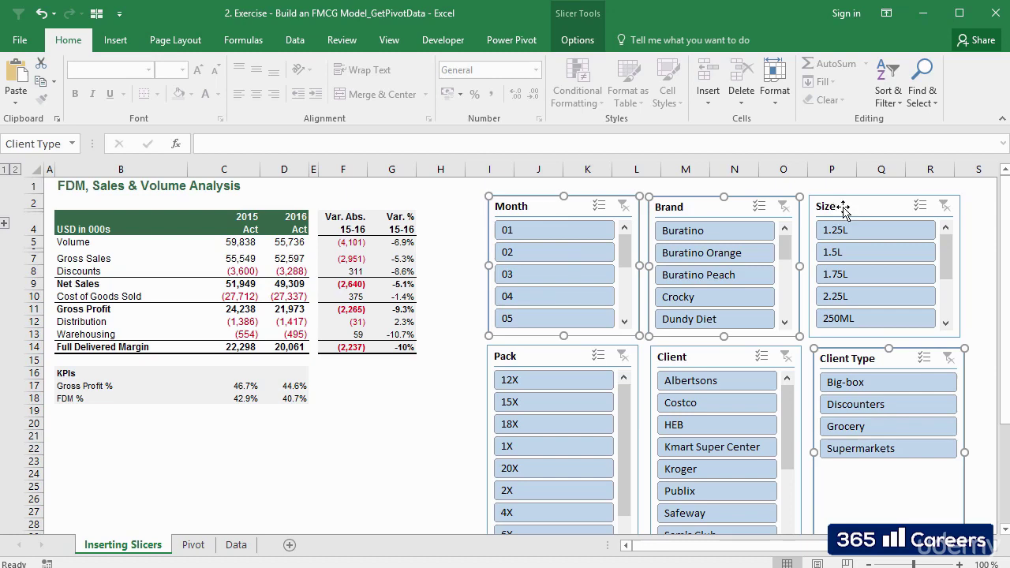
pyautogui.keyDown('ctrl'); pyautogui.click(843, 208); pyautogui.keyUp('ctrl')
pyautogui.keyDown('ctrl'); pyautogui.click(548, 357); pyautogui.keyUp('ctrl')
pyautogui.keyDown('ctrl'); pyautogui.click(692, 357); pyautogui.keyUp('ctrl')
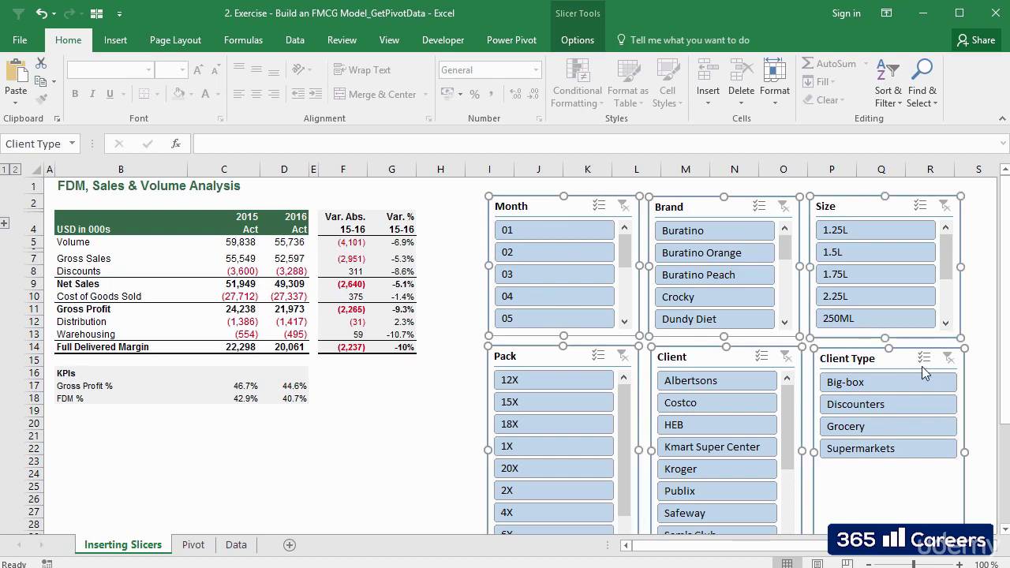
pyautogui.keyDown('ctrl'); pyautogui.click(922, 359); pyautogui.keyUp('ctrl')
pyautogui.keyDown('ctrl'); pyautogui.click(837, 359); pyautogui.keyUp('ctrl')
pyautogui.moveTo(531, 206); pyautogui.dragTo(486, 202)
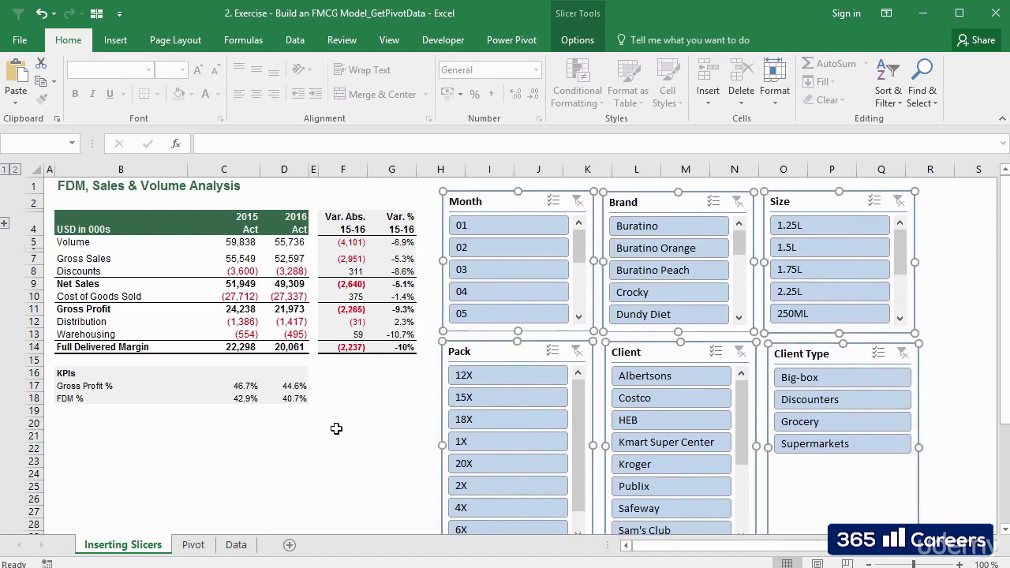
pyautogui.click(359, 475)
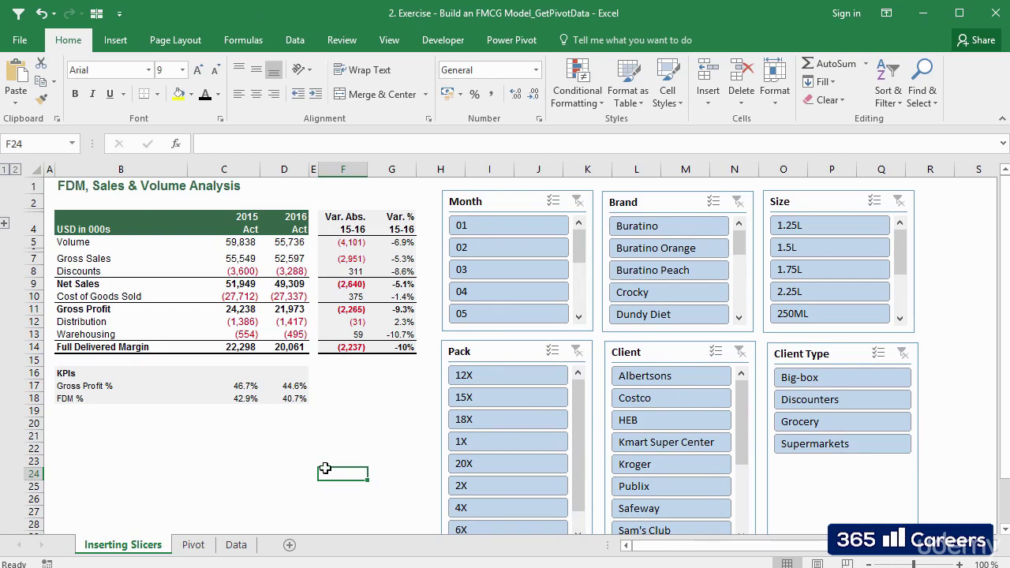
# Filter the analysis table with the slicers to brand Buratino and month 01.
pyautogui.click(286, 444)
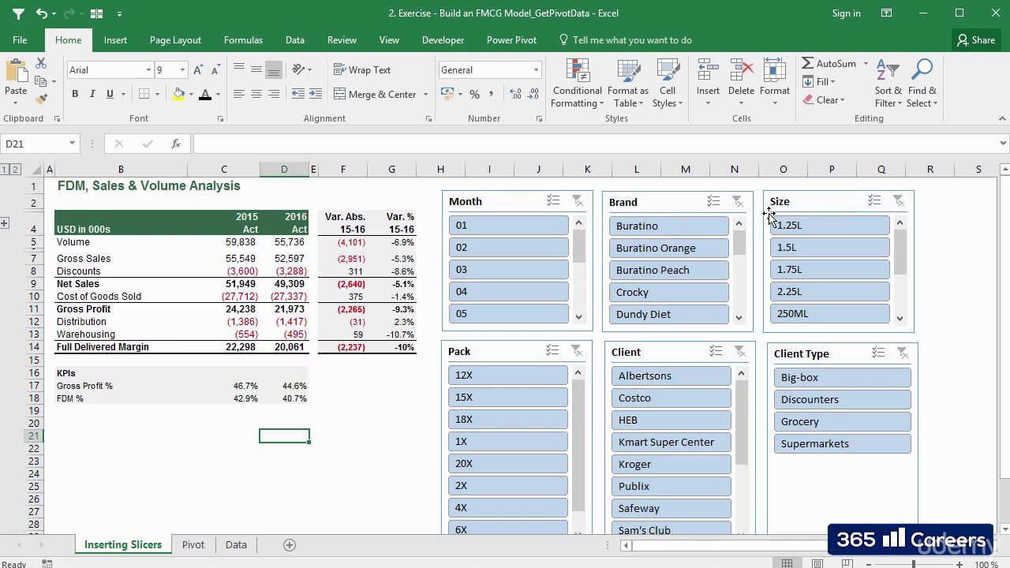
pyautogui.click(706, 228)
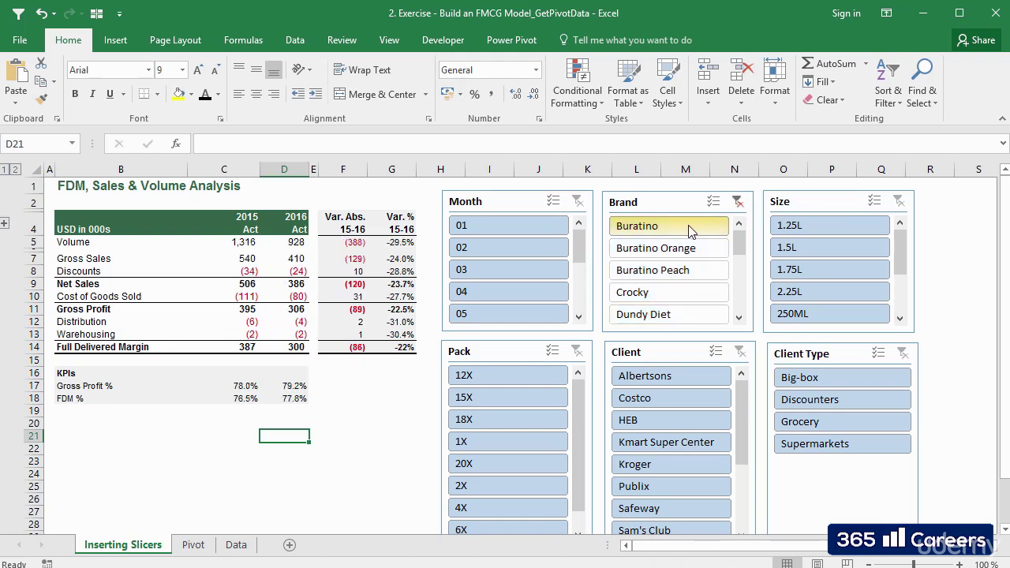
pyautogui.click(534, 225)
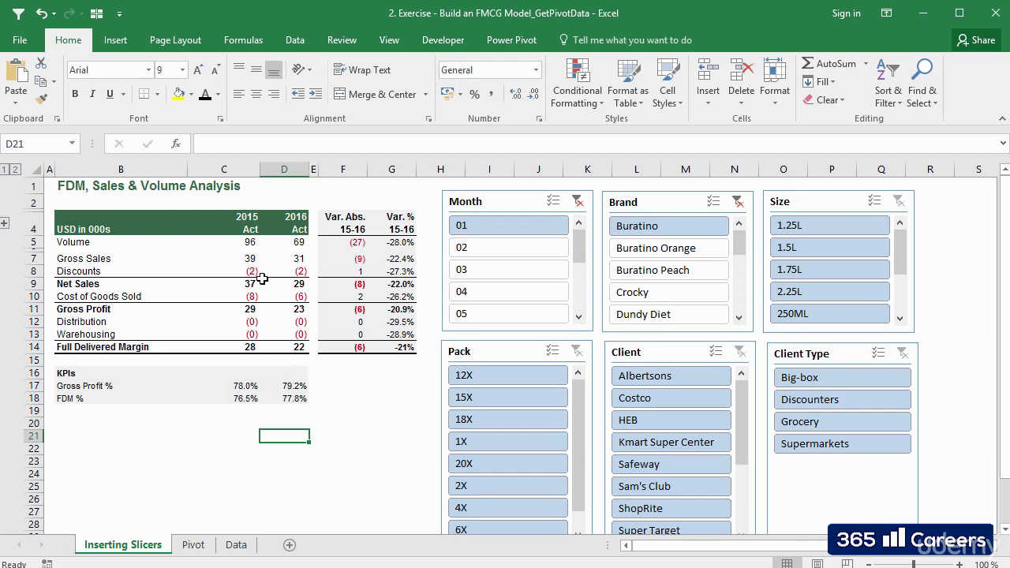
# Examine the filtered 2015 and 2016 Volume cells and their GETPIVOTDATA formulas.
pyautogui.click(245, 242)
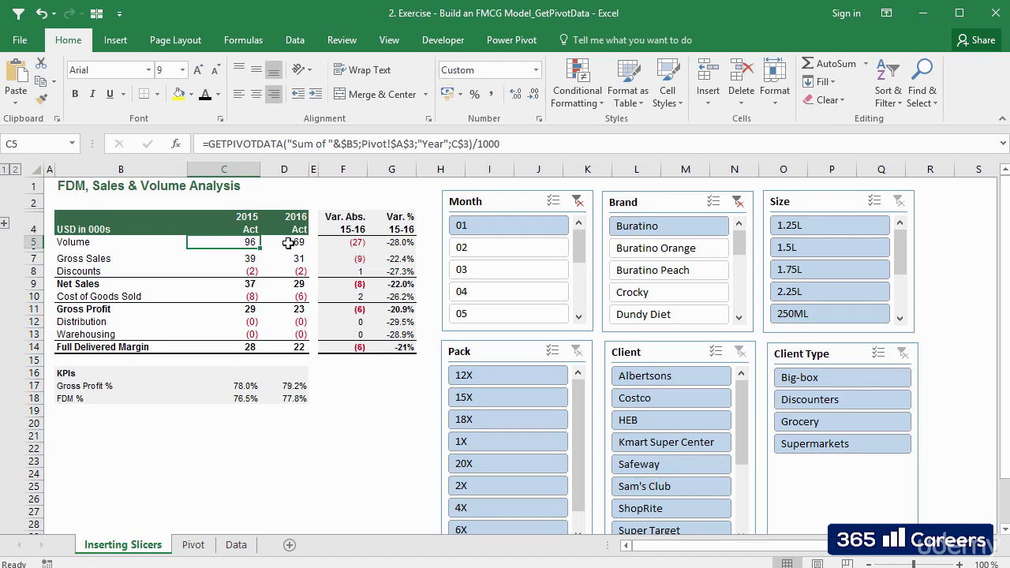
pyautogui.click(289, 243)
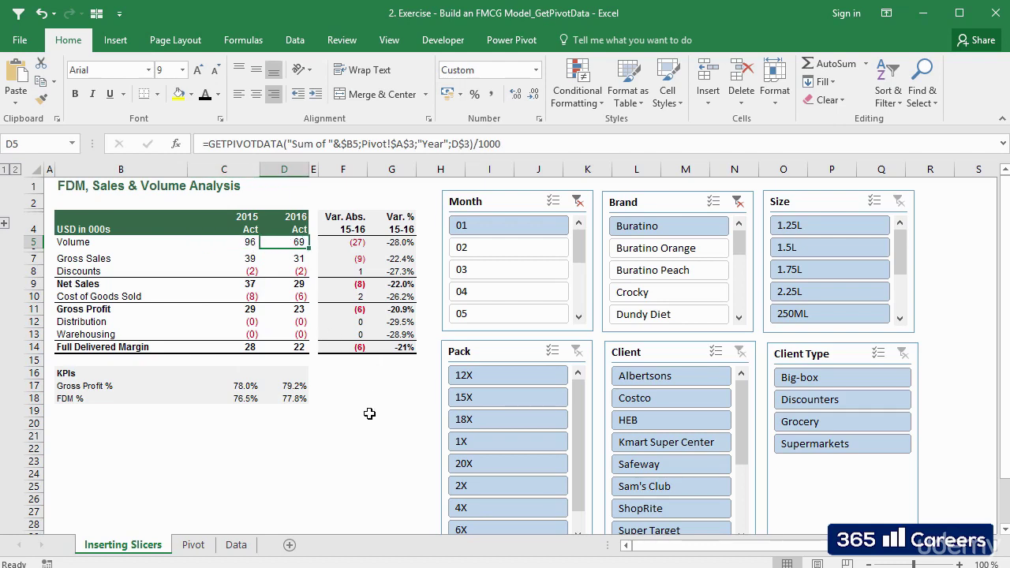
pyautogui.click(241, 243)
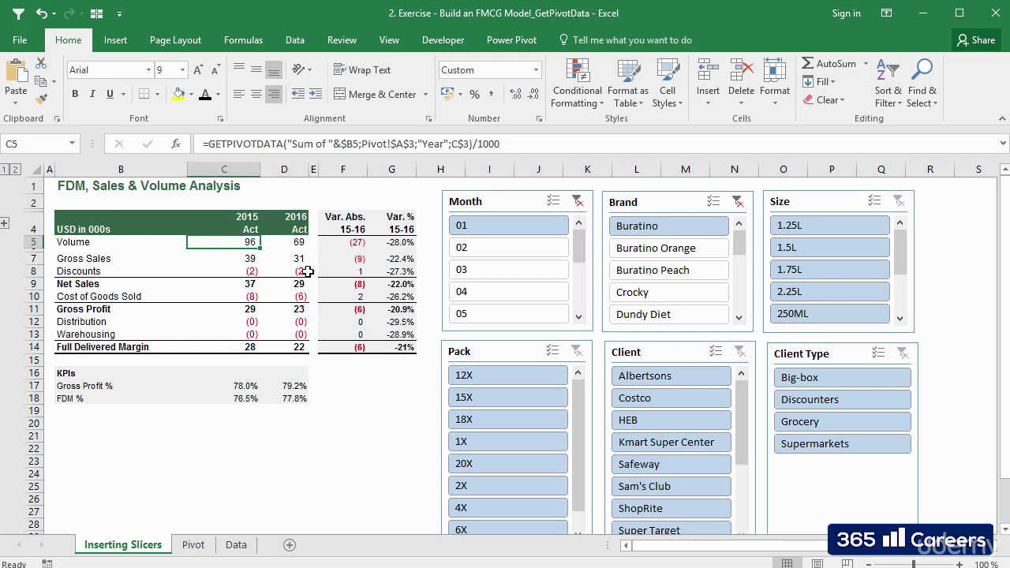